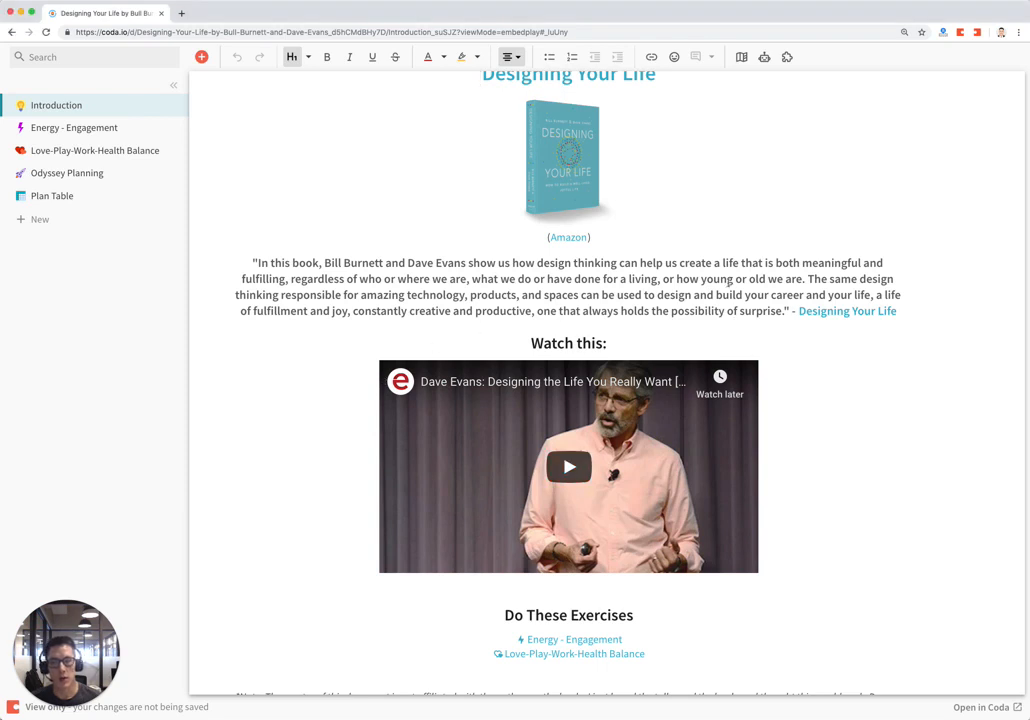
scroll(735, 322, down, 1)
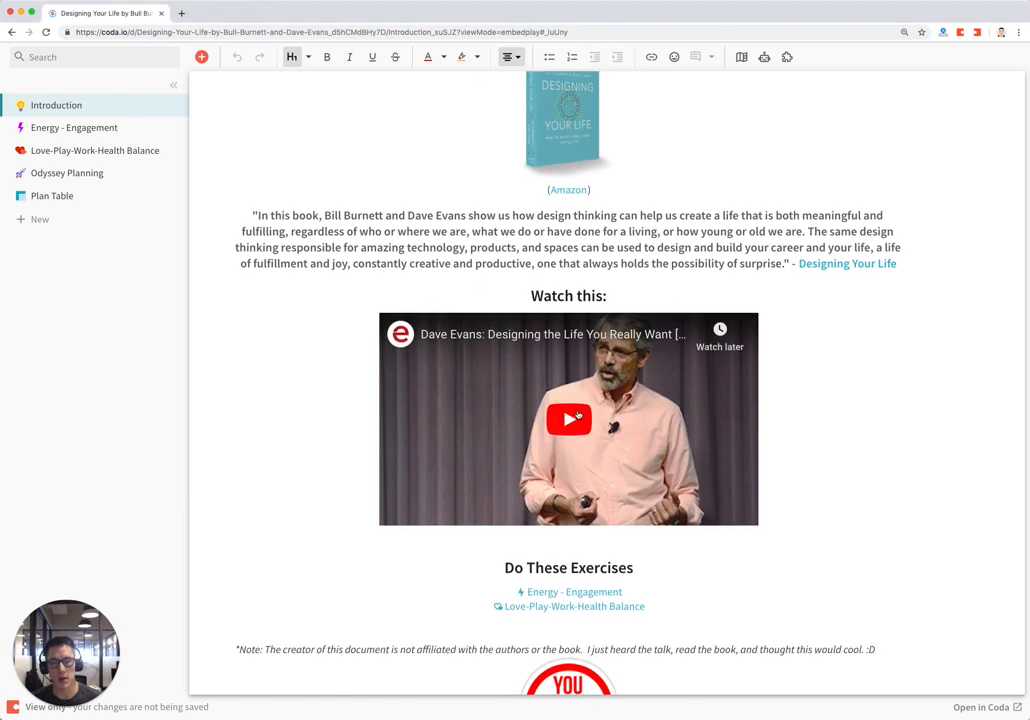
Play and pause the Introduction talk video, then go to the Energy - Engagement worksheet
click(577, 414)
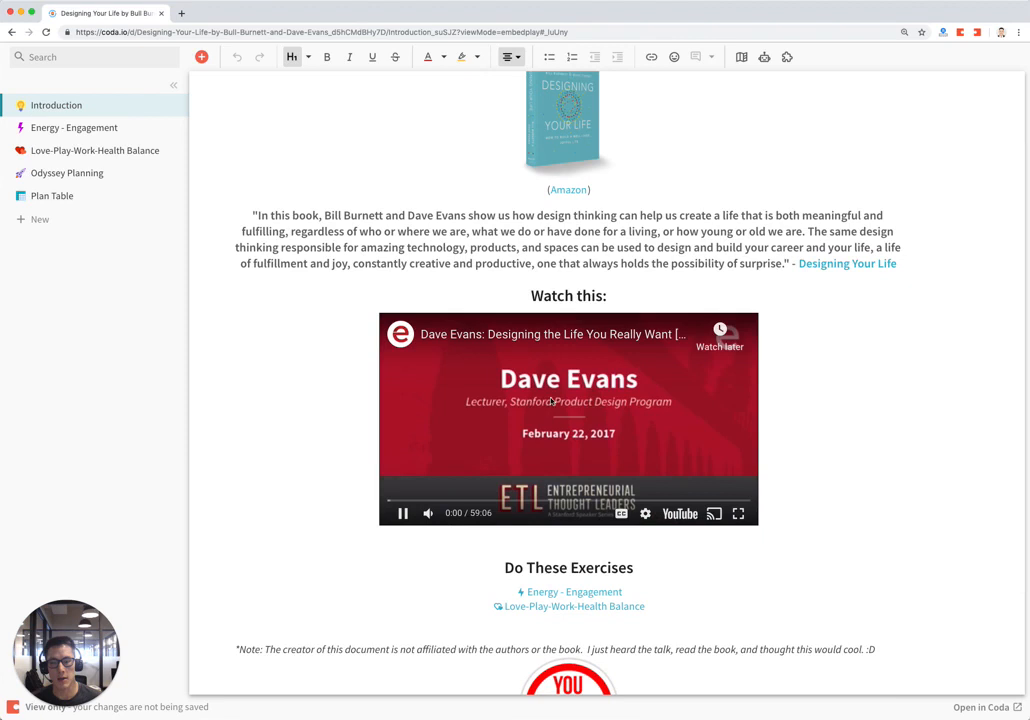
click(551, 401)
scroll(315, 421, up, 2)
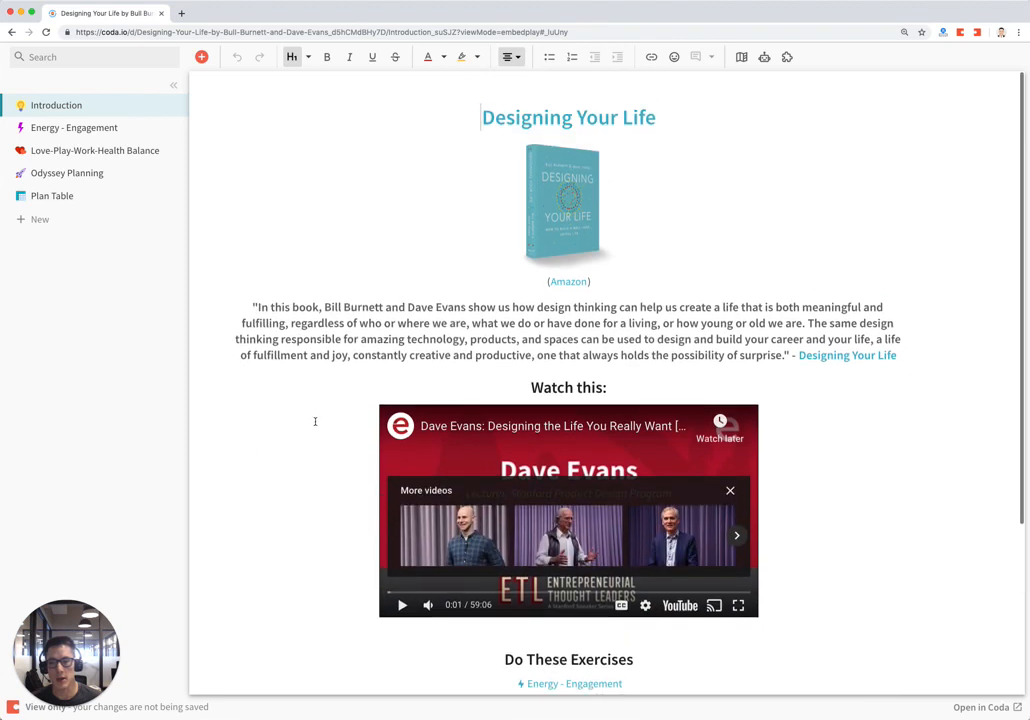
scroll(315, 421, down, 1)
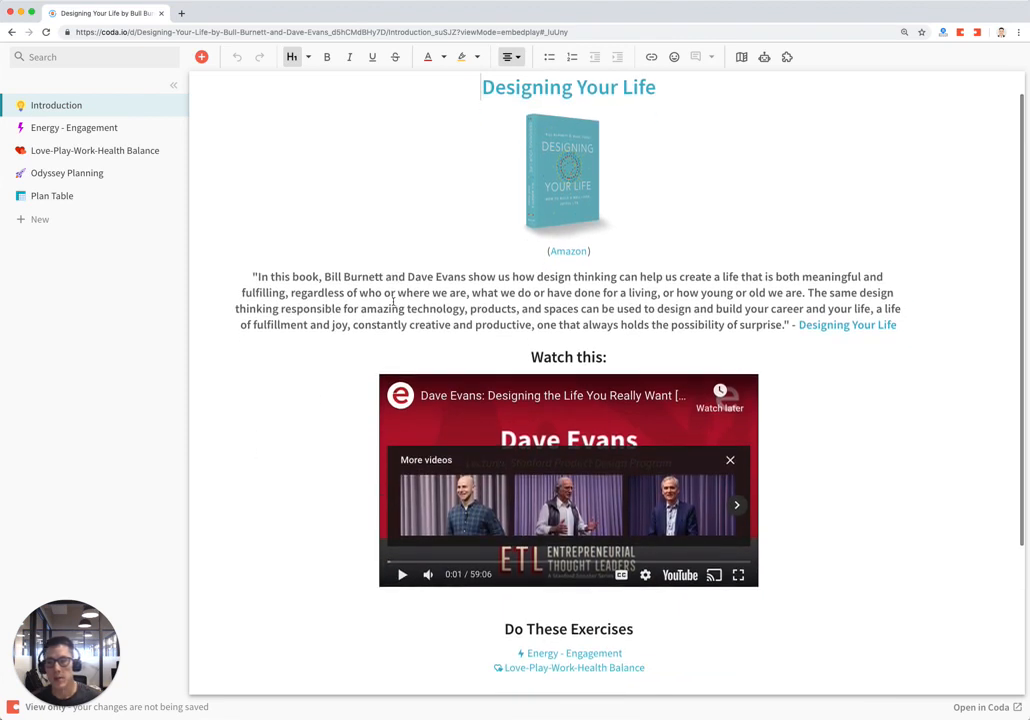
scroll(394, 302, down, 3)
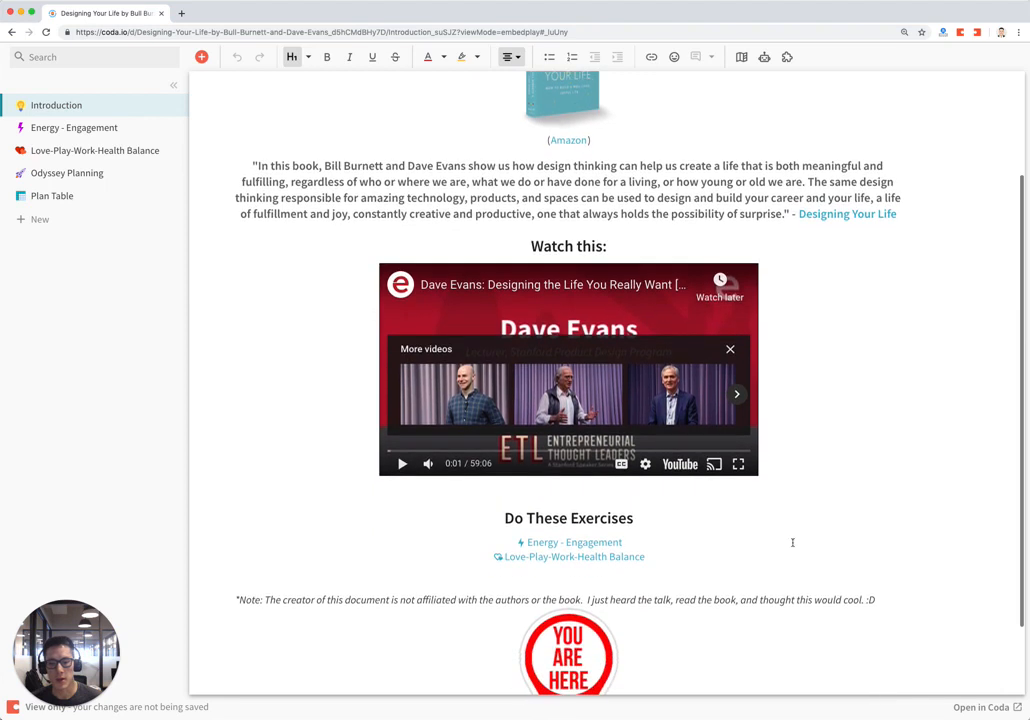
click(574, 542)
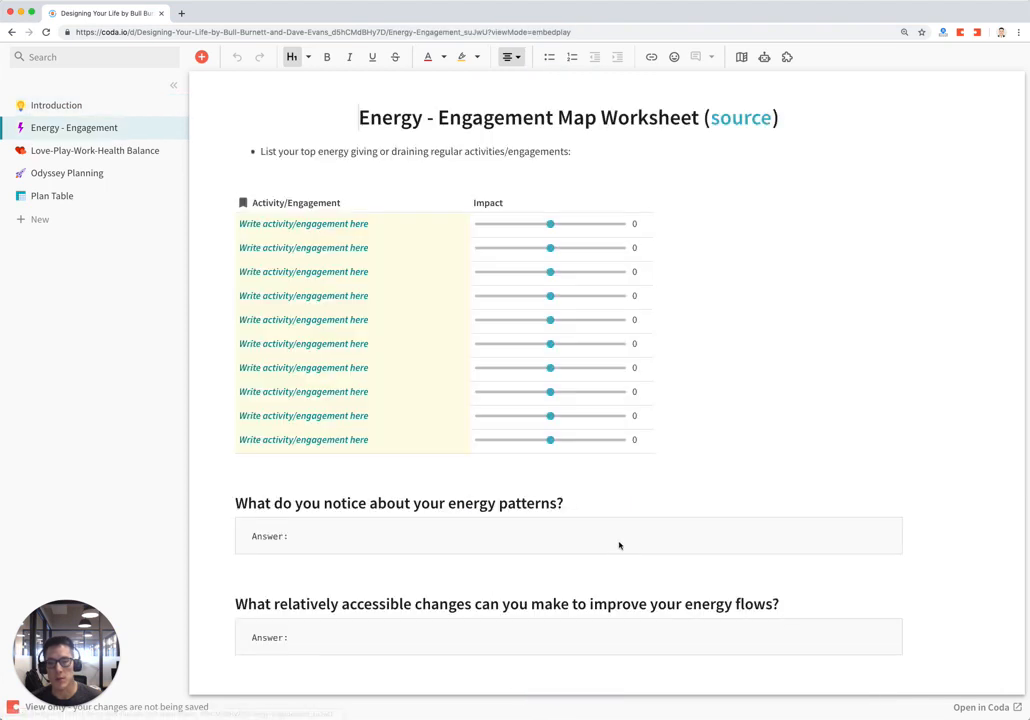
Enter 'Moving apartments.' as the first activity and rate its impact at -4
click(347, 228)
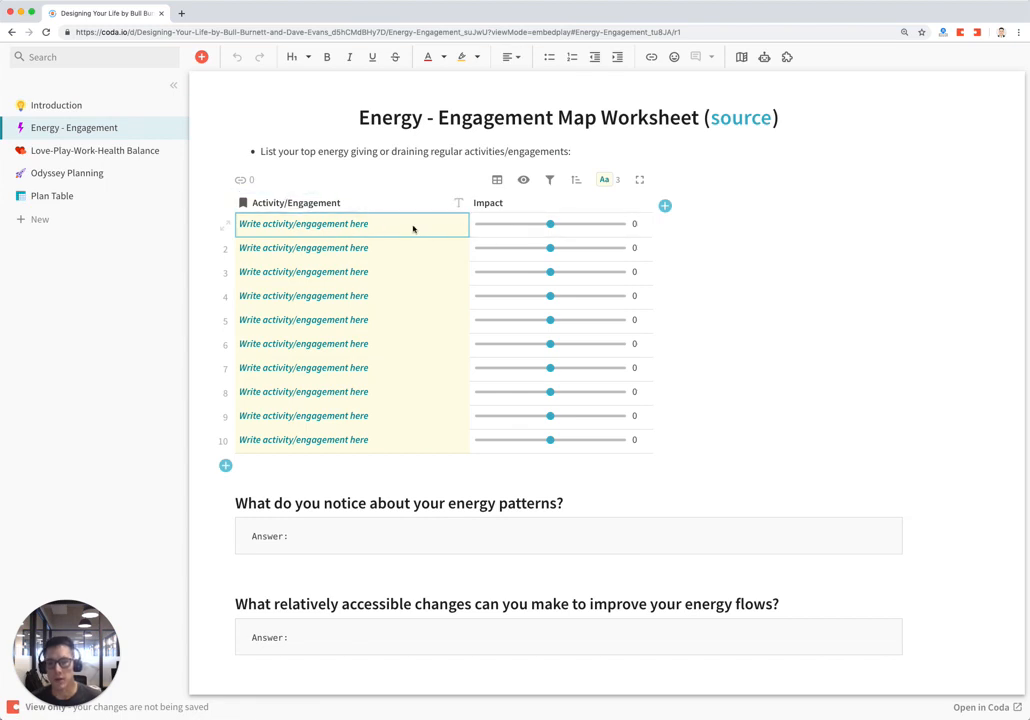
text(Moving)
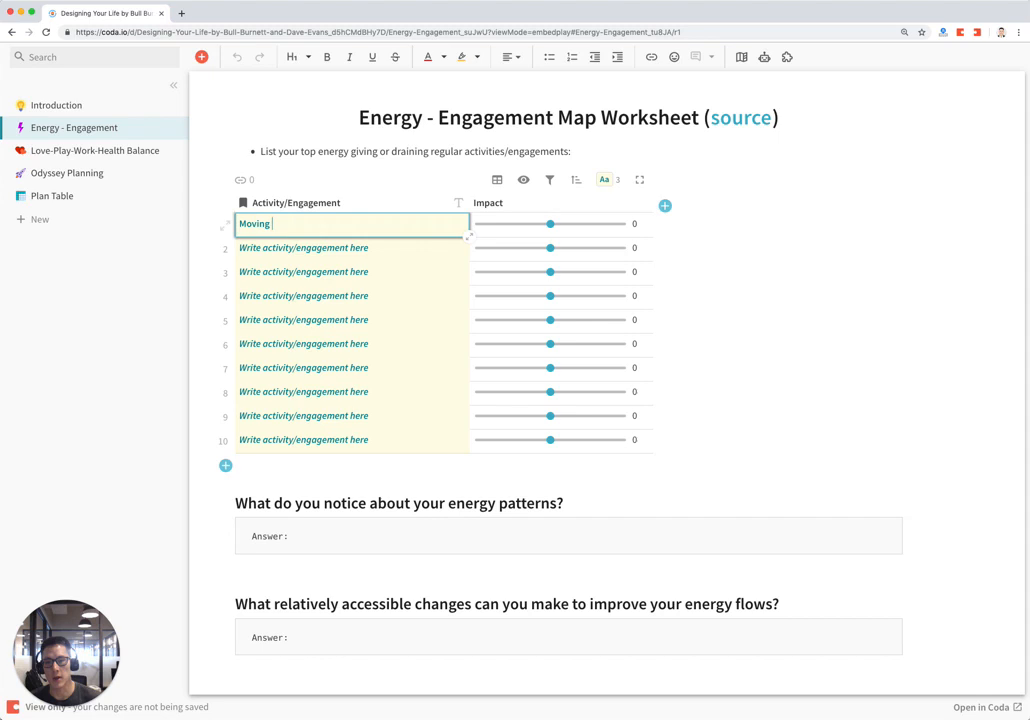
text(.)
key(Tab)
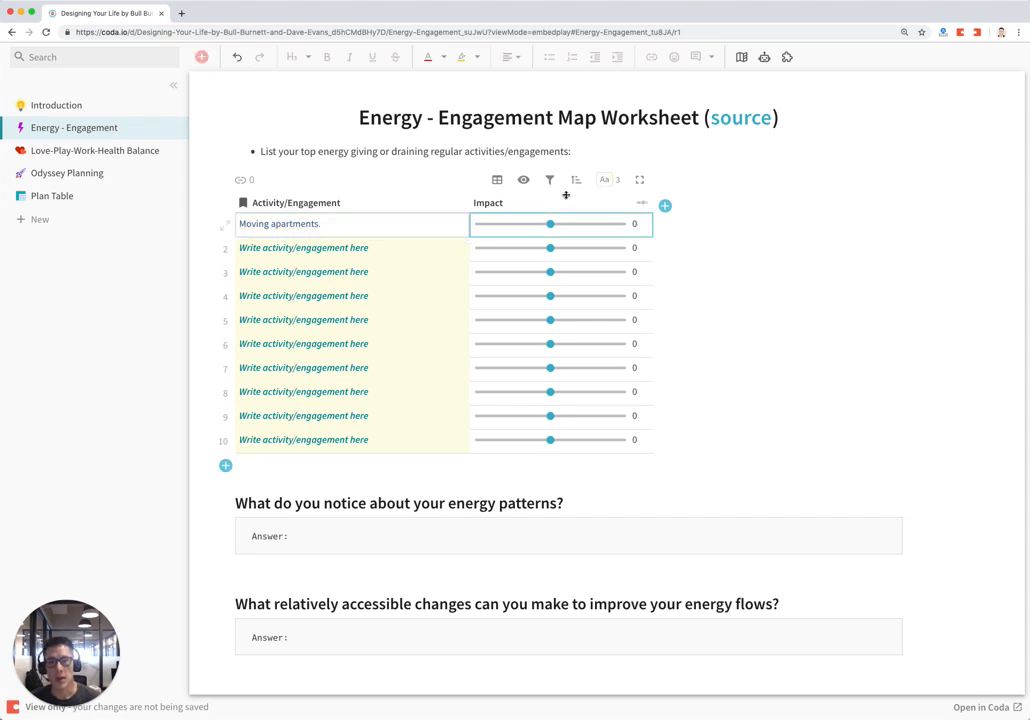
mouse_move(552, 224)
mouse_down()
mouse_move(597, 228)
mouse_move(525, 228)
mouse_move(550, 228)
mouse_up()
Answer the energy-patterns question with 'My energy patterns are great!' and go to the Love-Play-Work-Health Balance worksheet
click(322, 536)
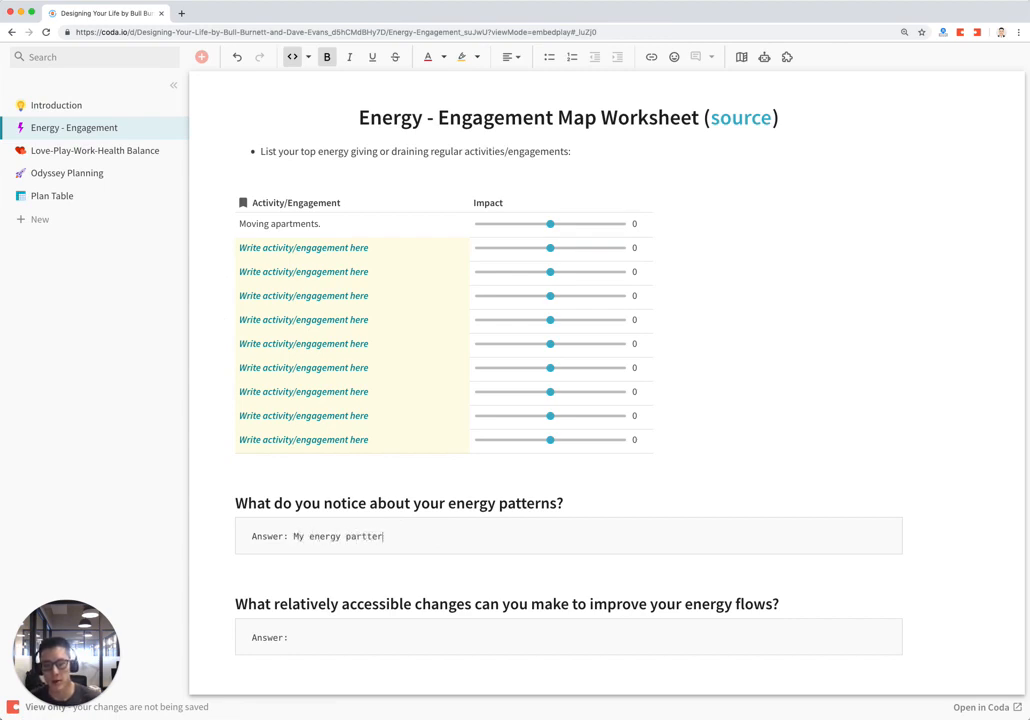
text(are great!)
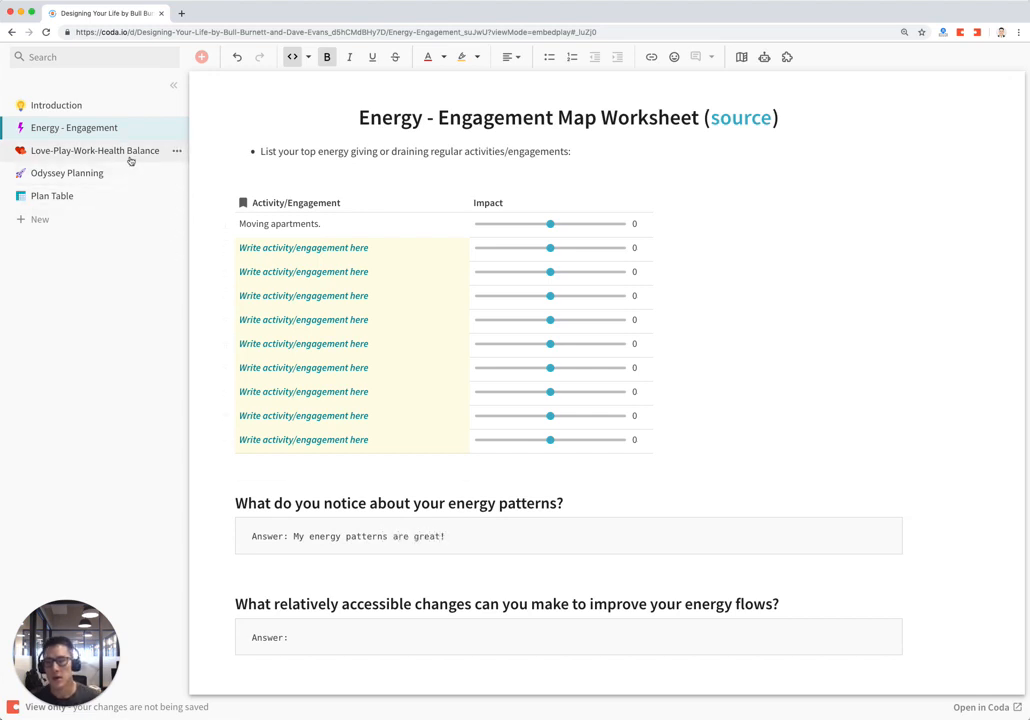
click(95, 150)
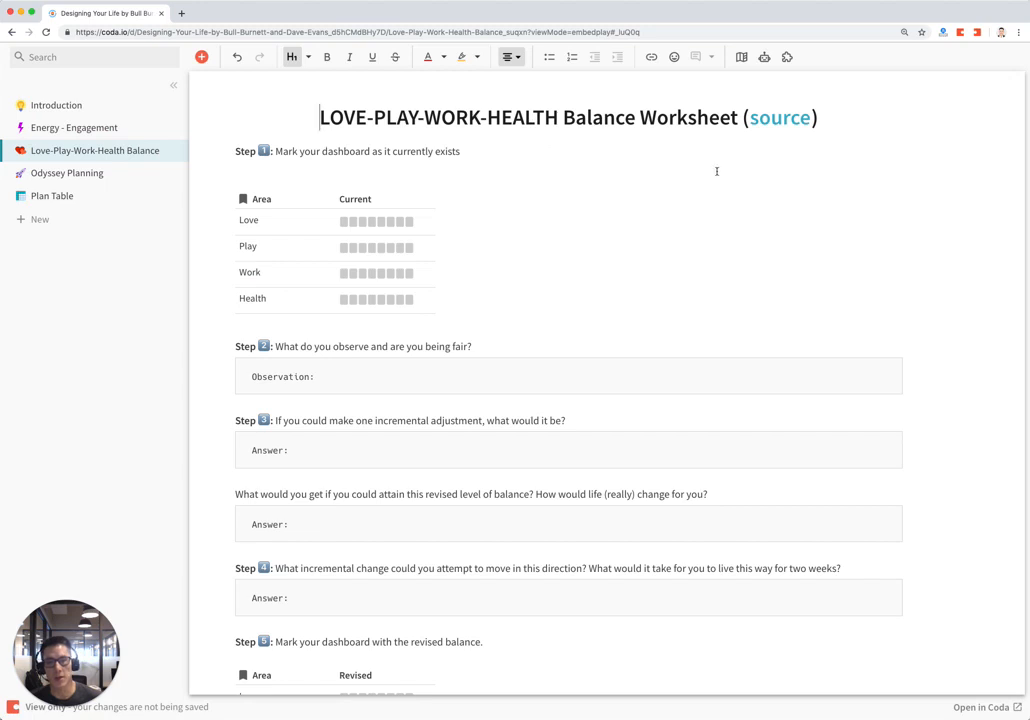
mouse_move(273, 276)
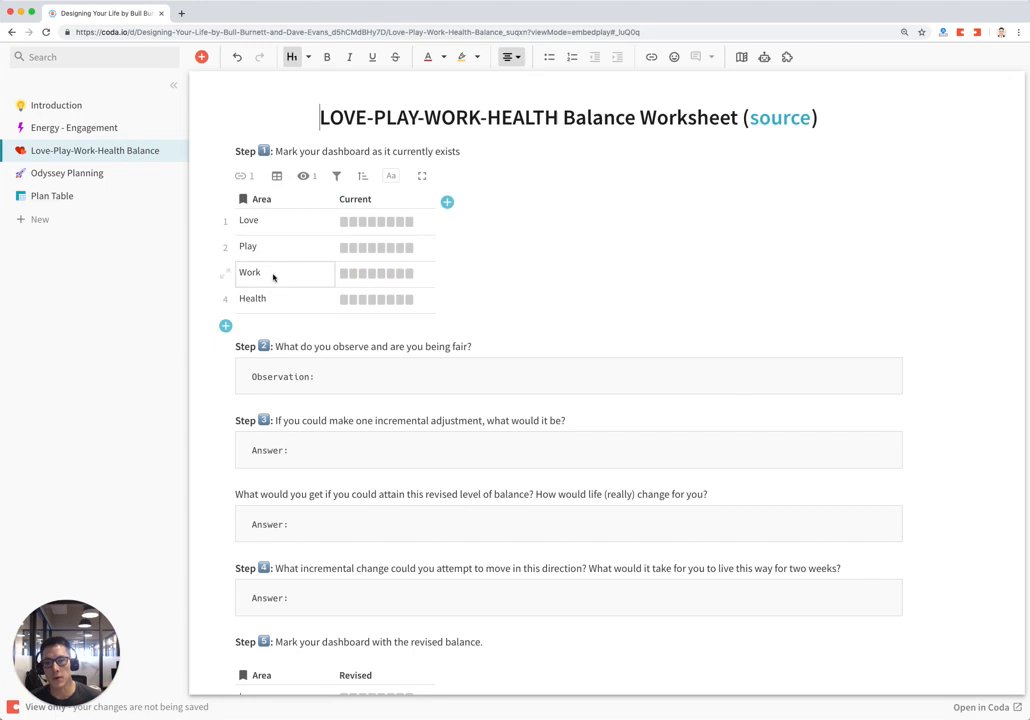
Mark current dashboard ratings for Love, Play, Work and Health, then start the Step 2 observation
click(300, 225)
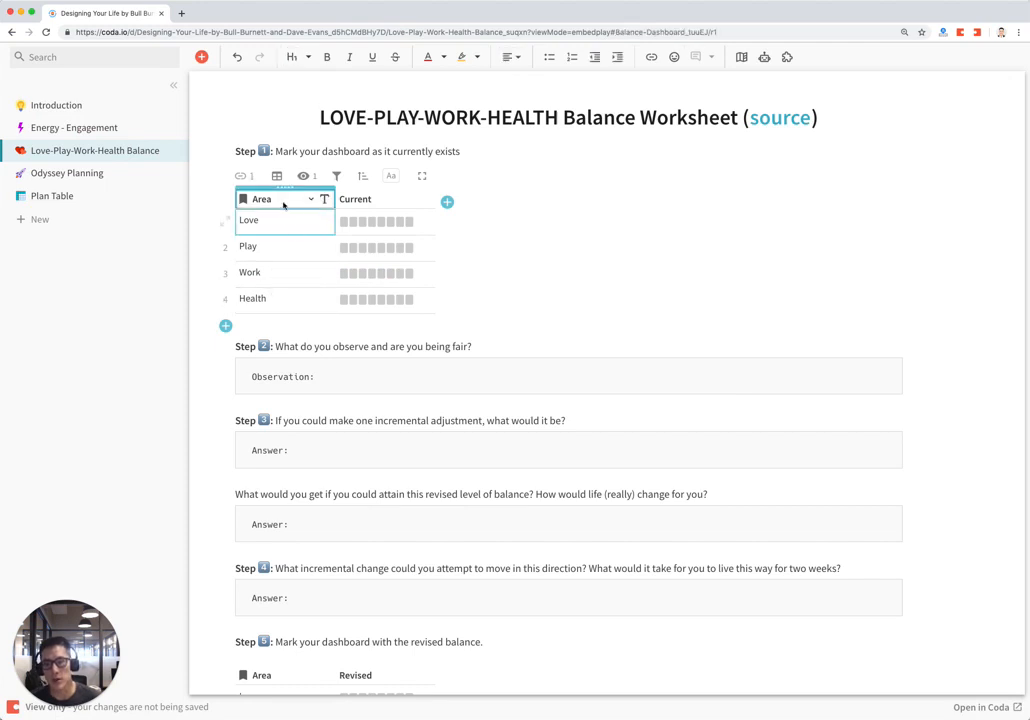
click(362, 221)
click(393, 258)
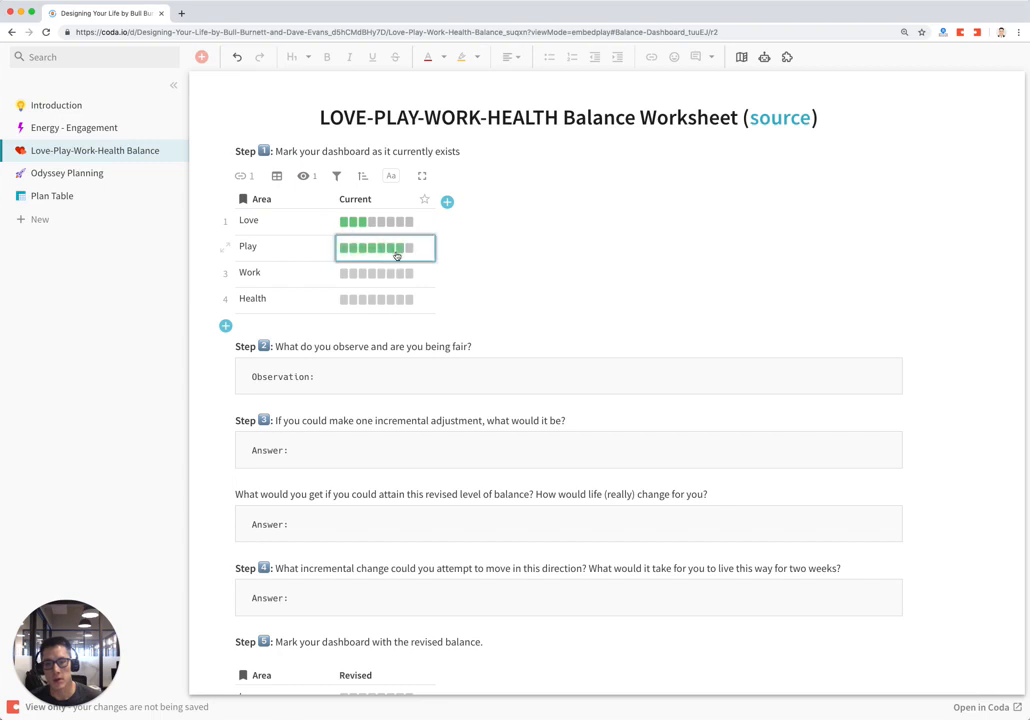
click(382, 273)
click(403, 300)
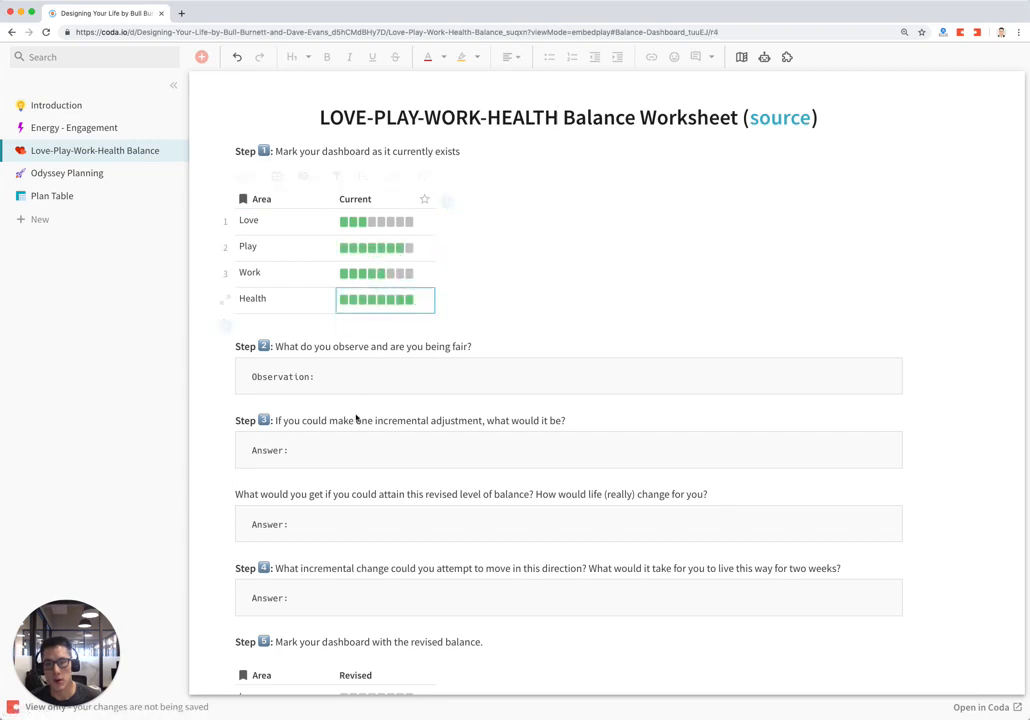
click(344, 381)
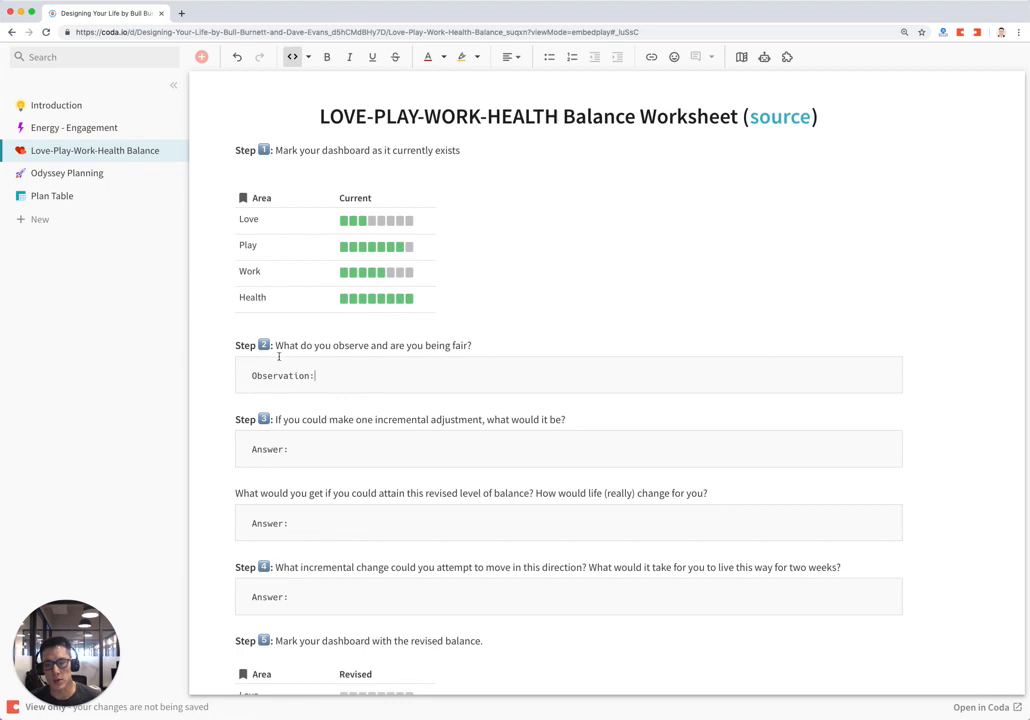
scroll(278, 370, down, 3)
scroll(300, 360, down, 2)
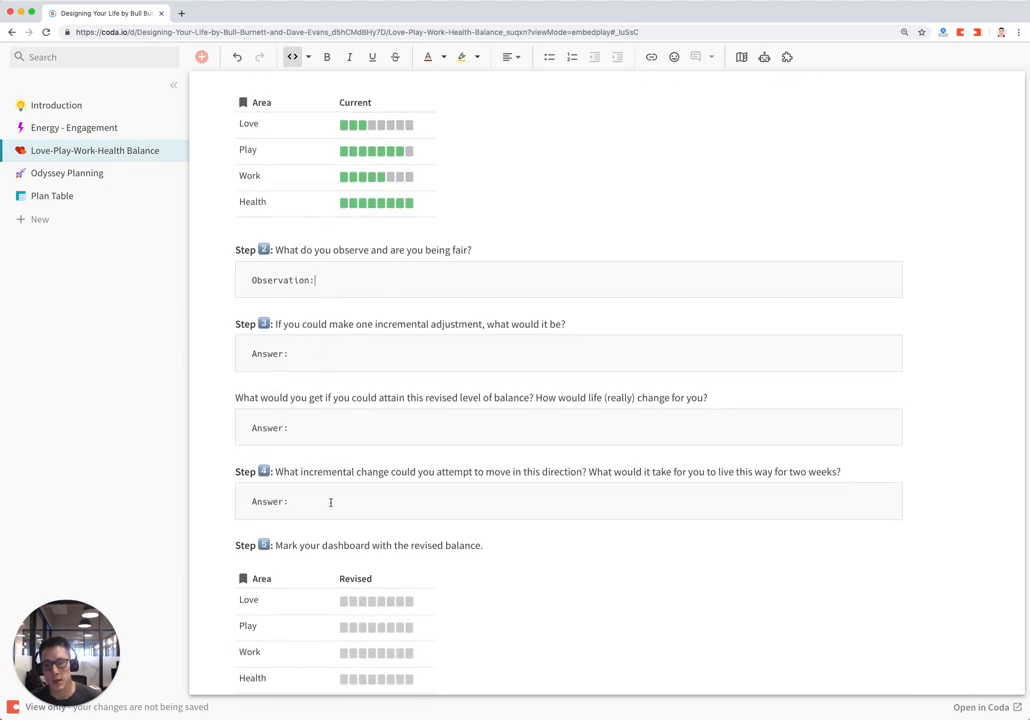
scroll(328, 501, down, 2)
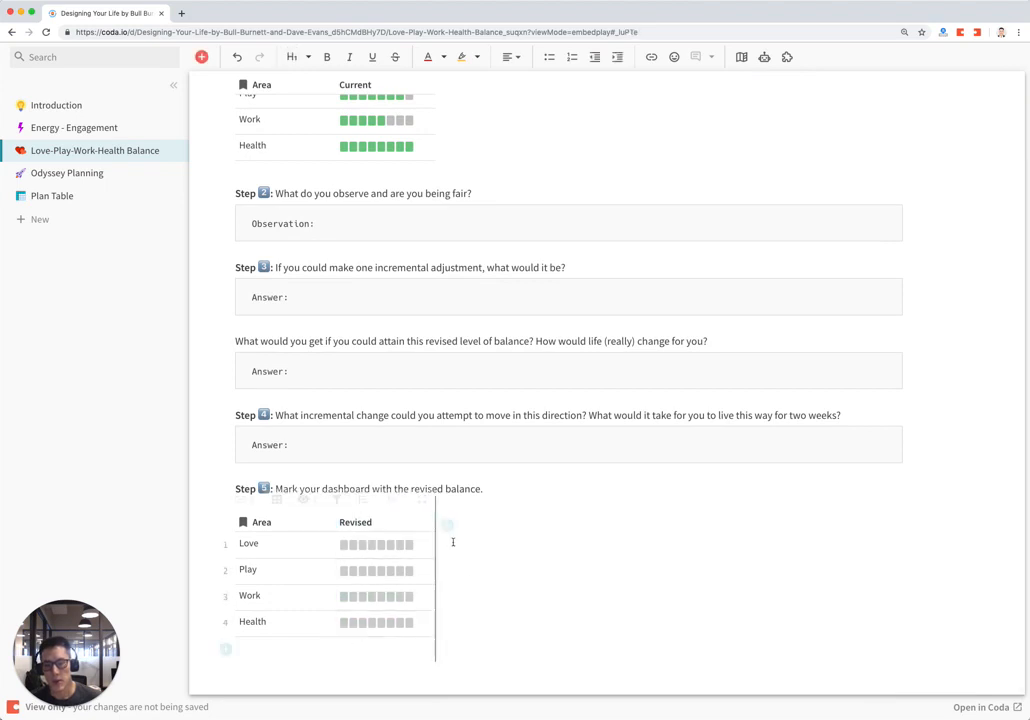
Mark the Step 5 revised ratings for Love, Play, Work and Health and go to Odyssey Planning
click(508, 487)
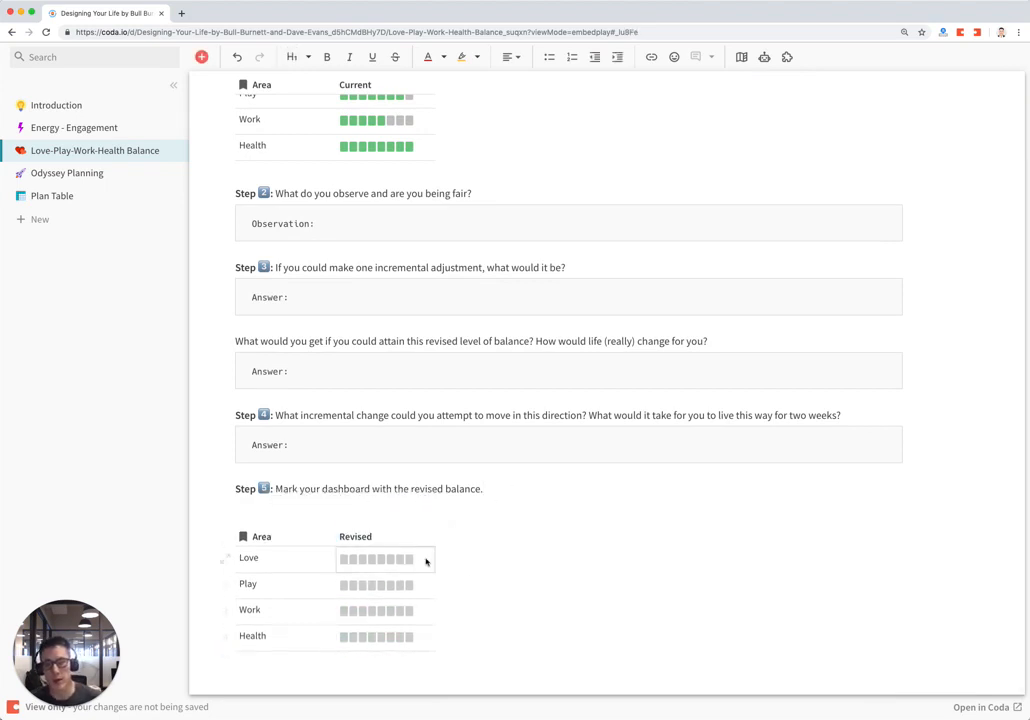
click(383, 578)
click(383, 587)
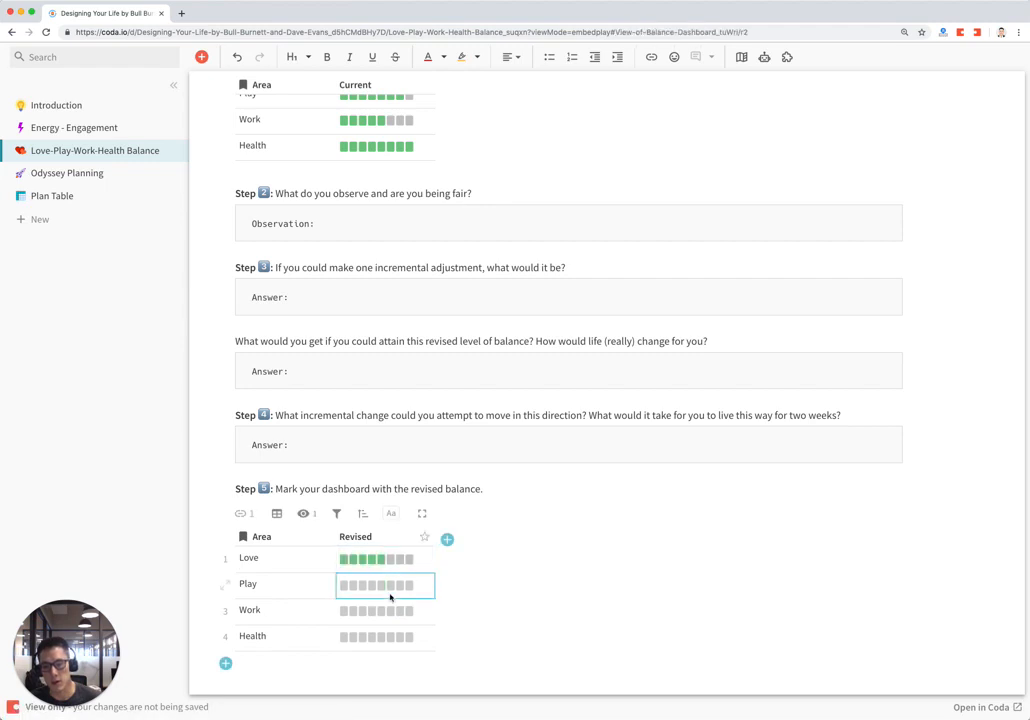
click(376, 612)
click(384, 637)
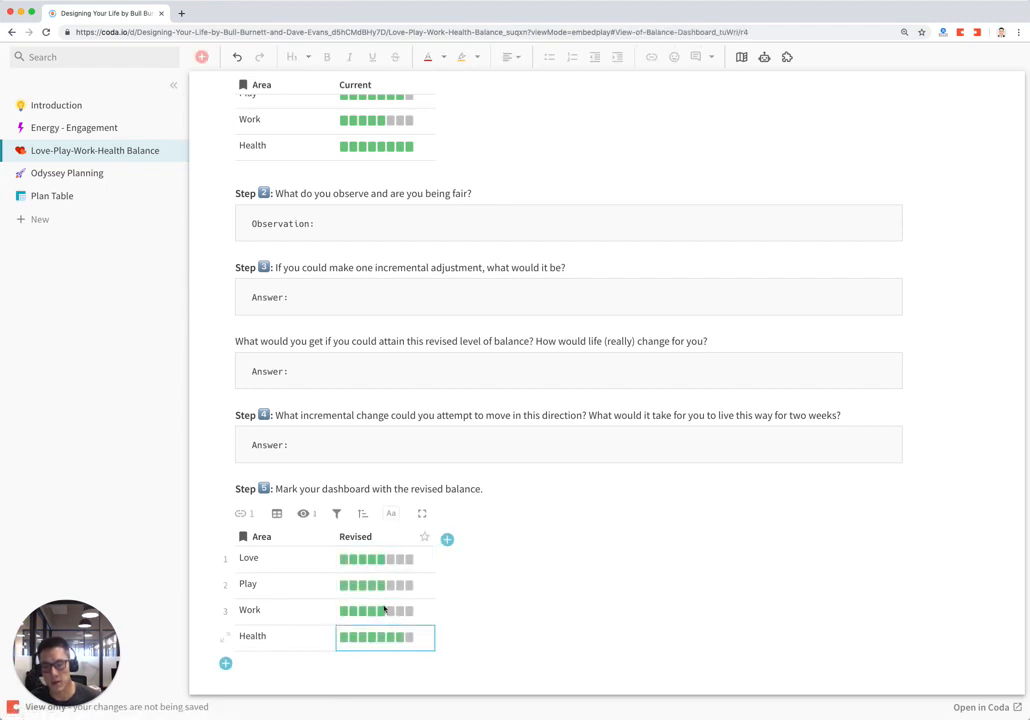
click(67, 173)
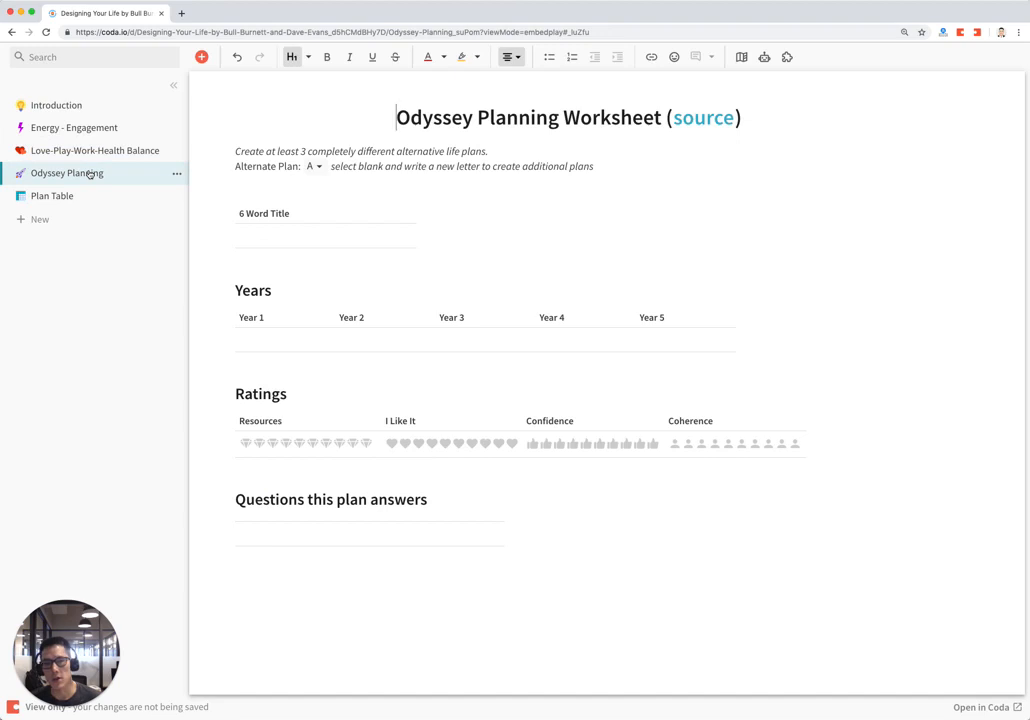
Keep alternate plan A selected and title it 'WRite something here'
click(318, 167)
click(553, 179)
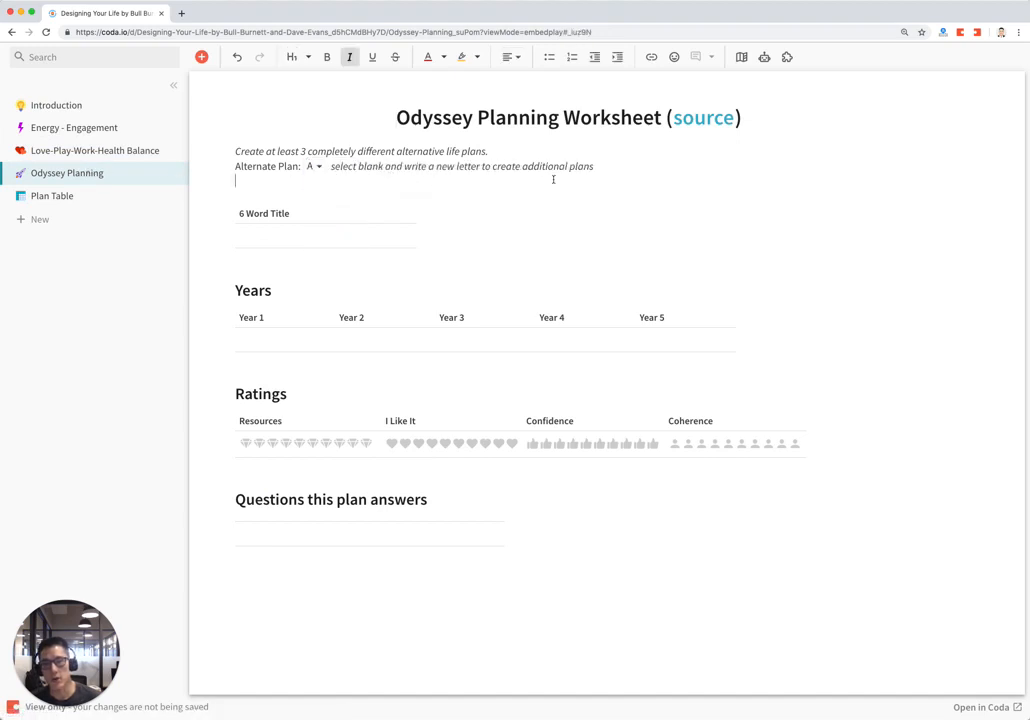
click(333, 238)
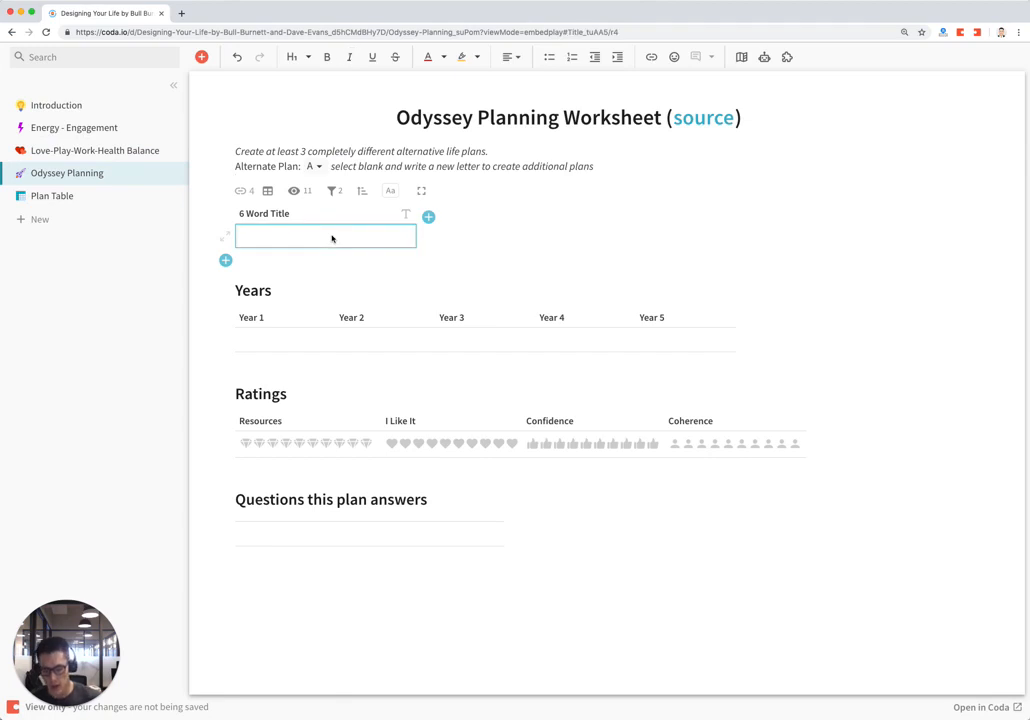
click(333, 238)
text(WRite)
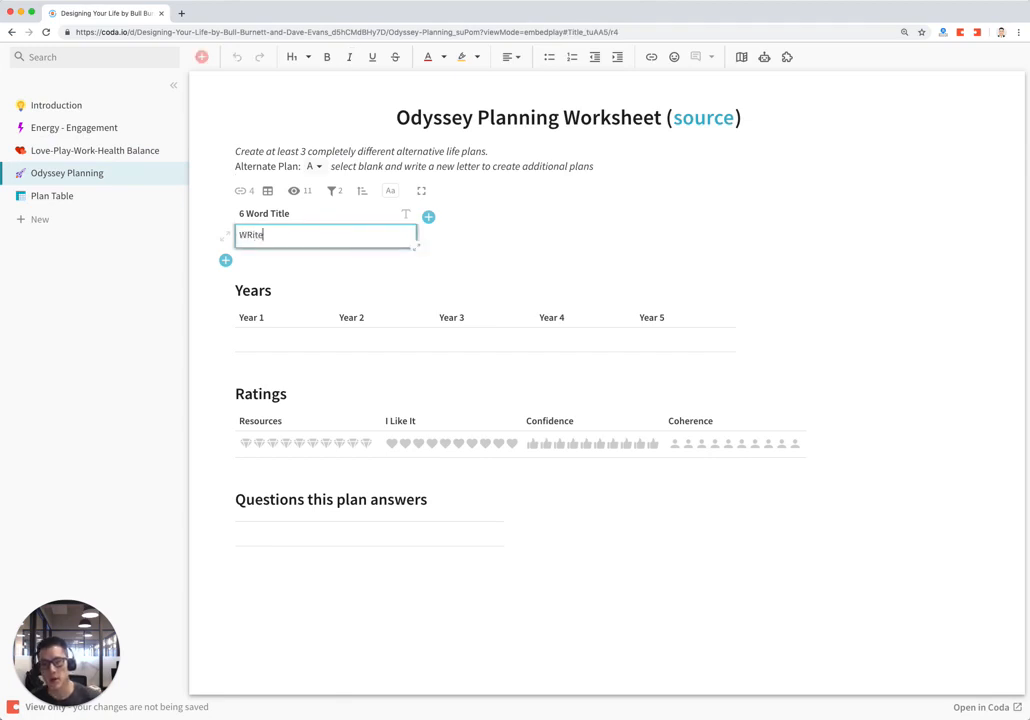
text( something here)
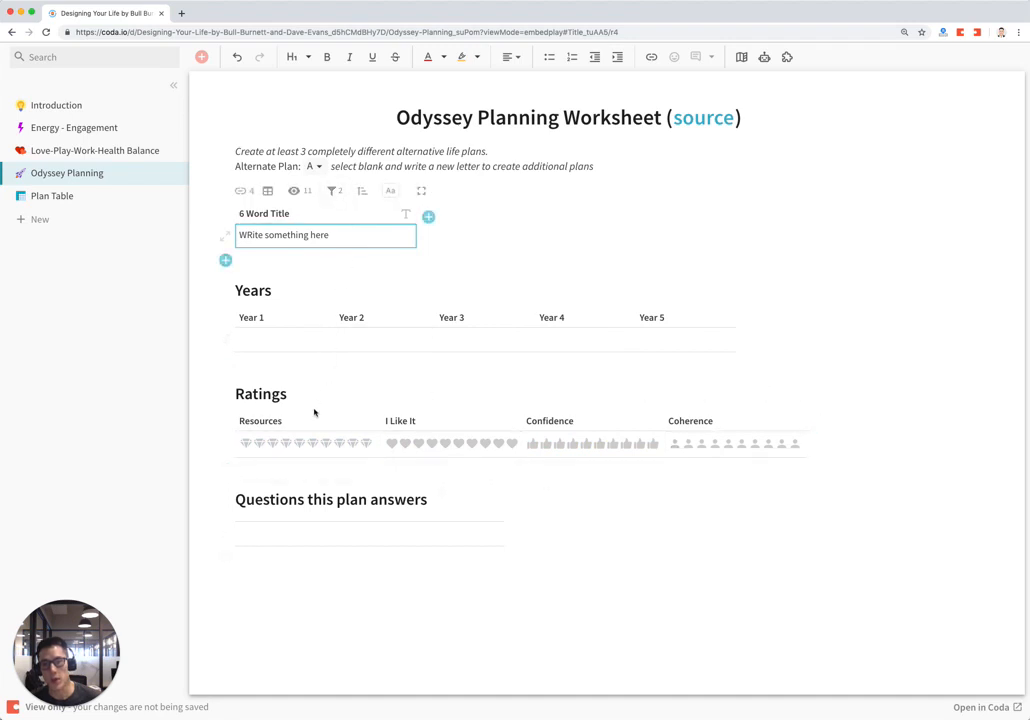
Rate plan A on Resources, I Like It, Confidence and Coherence
click(325, 443)
click(445, 443)
click(585, 443)
click(714, 443)
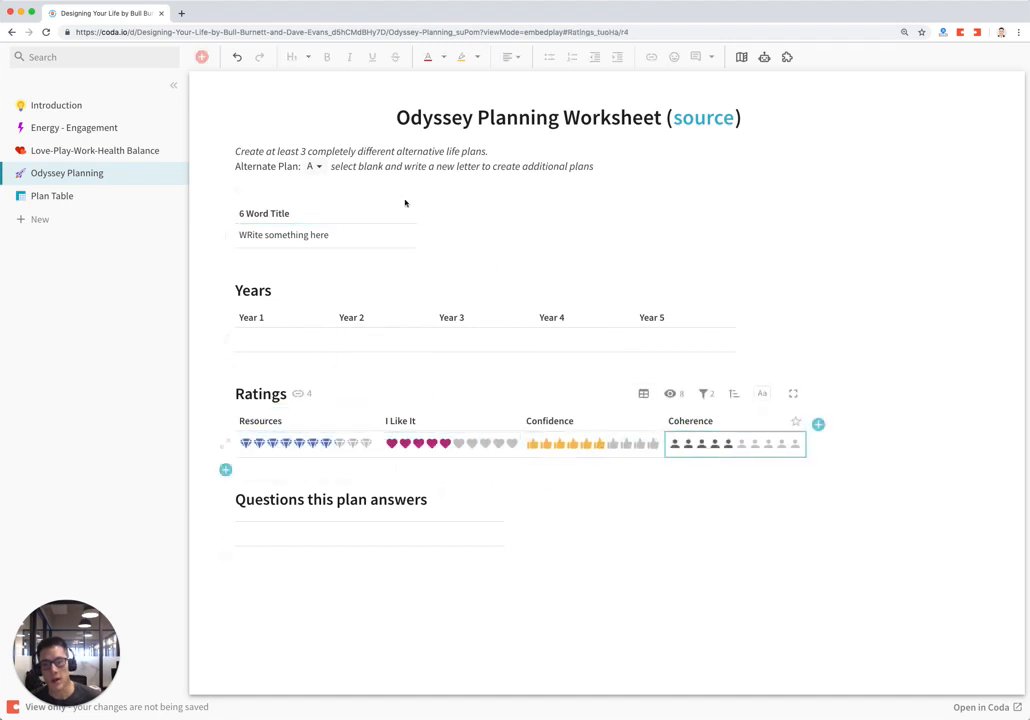
Switch to the blank alternate plan B, then back to plan A
click(314, 166)
click(318, 207)
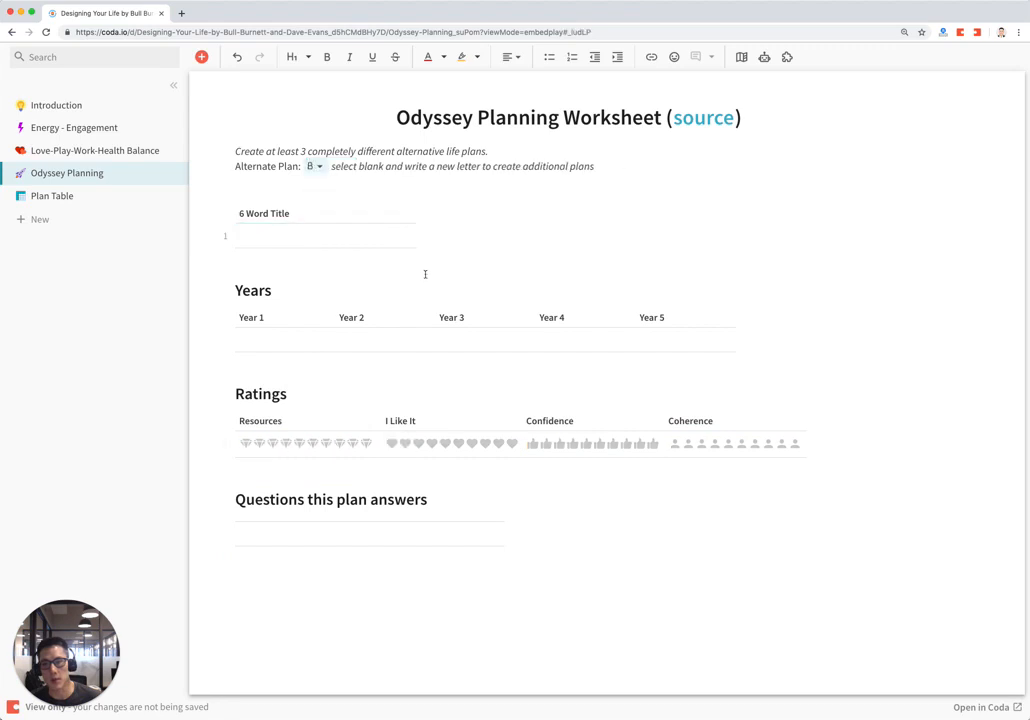
mouse_move(325, 235)
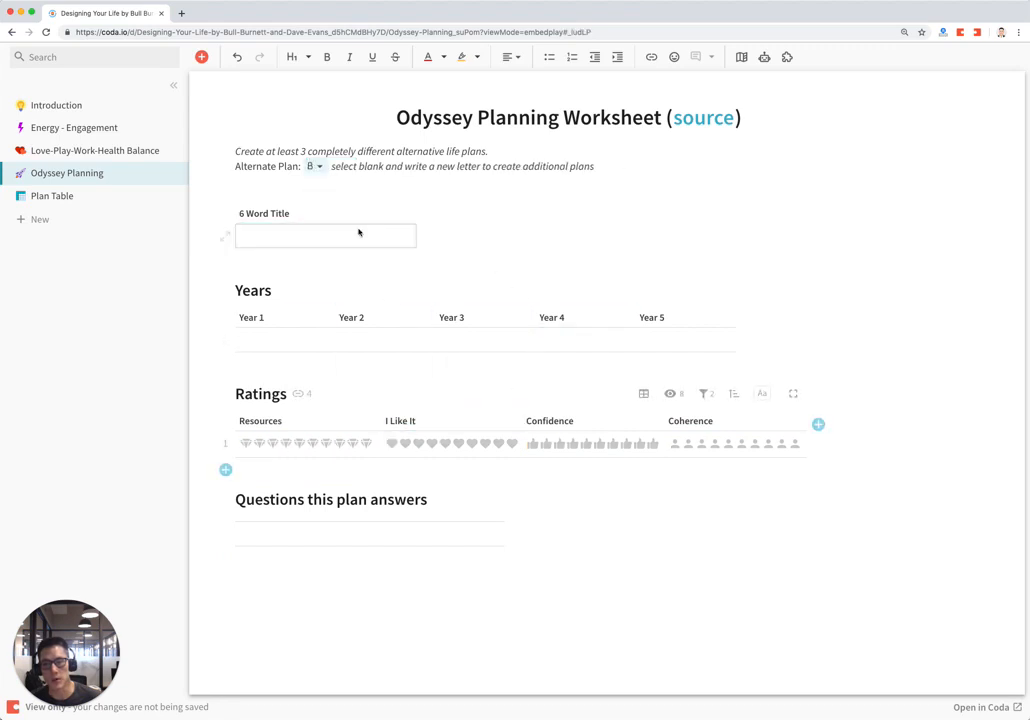
click(318, 167)
click(316, 200)
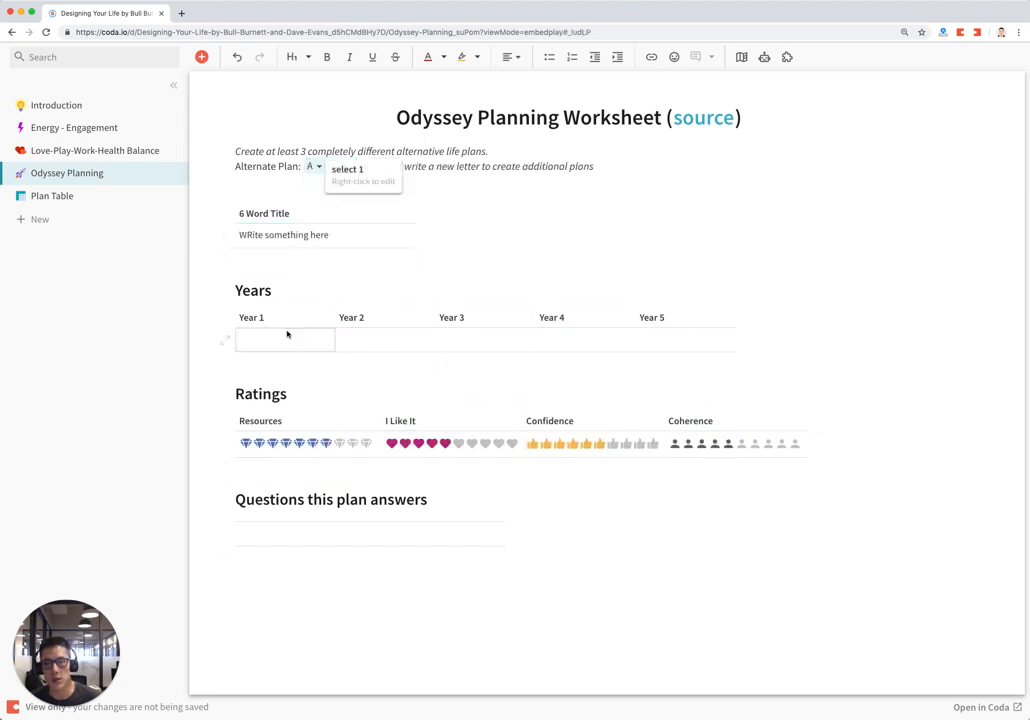